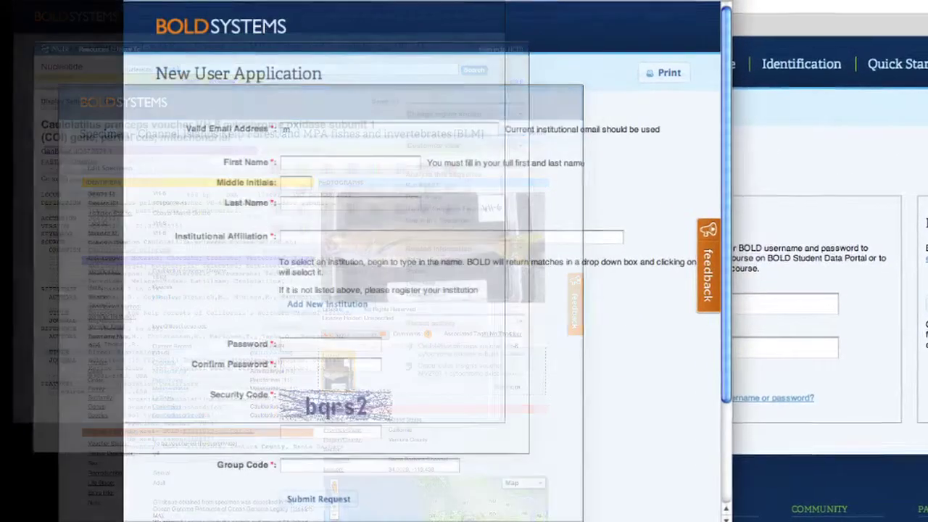
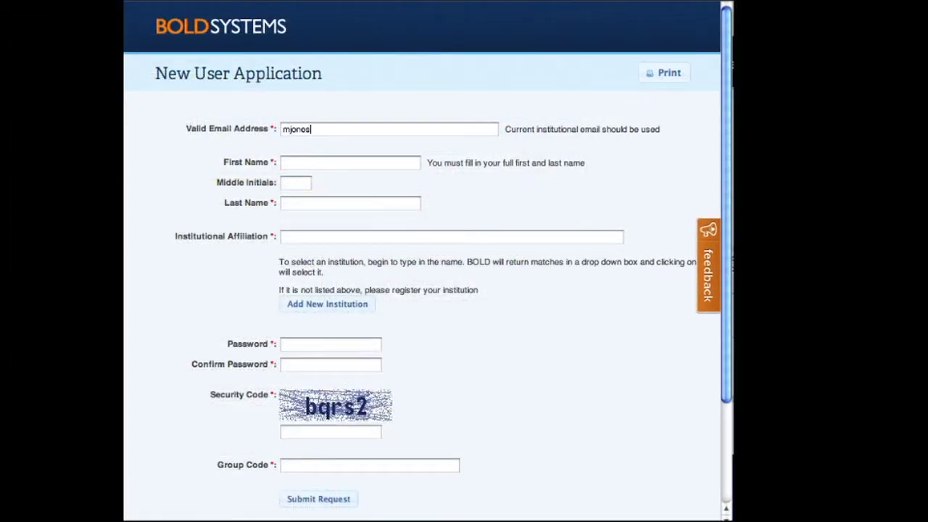
Enter the instructor's e-mail address, first name and last name in the application
{"action": "key", "text": "Tab"}
{"action": "type", "text": "Mered"}
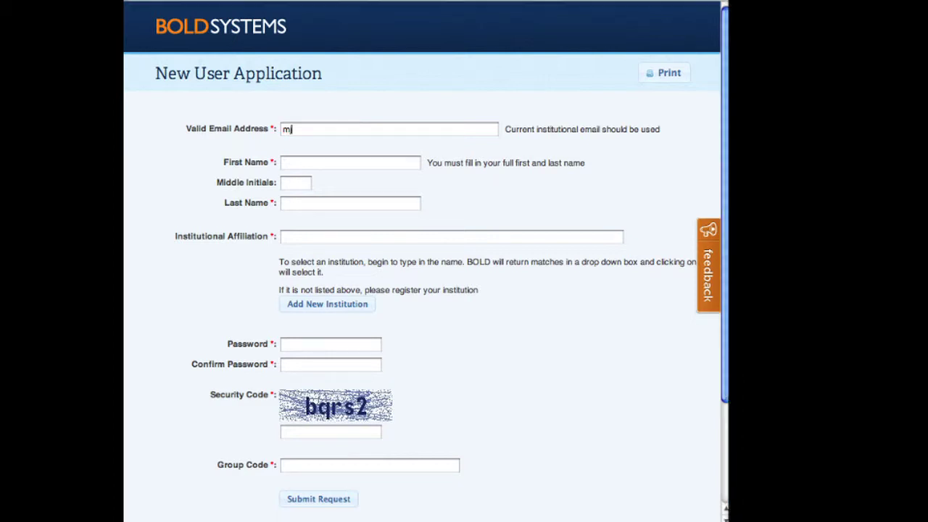
{"action": "key", "text": "Tab"}
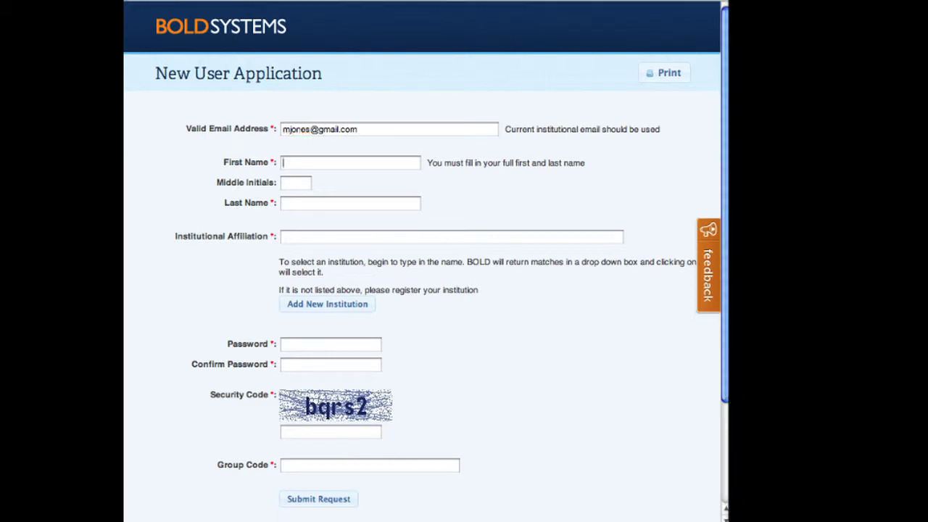
{"action": "key", "text": "Tab"}
{"action": "key", "text": "Tab"}
{"action": "key", "text": "Tab"}
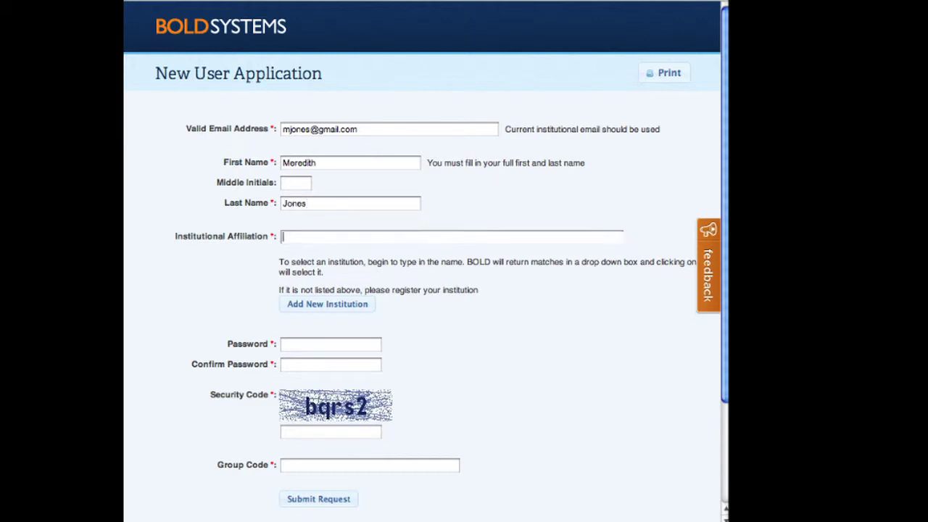
Choose John Fraser Secondary School as the institutional affiliation and enter the group code
{"action": "type", "text": "John Fras"}
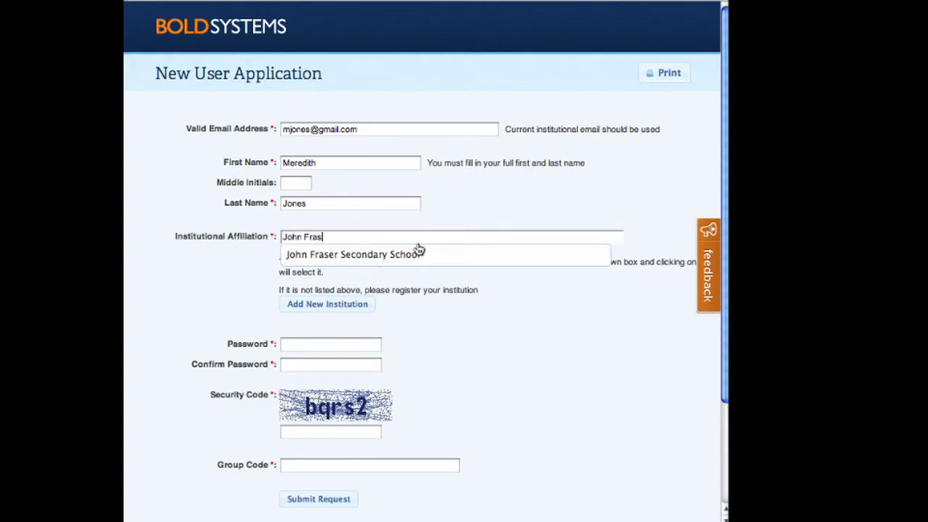
{"action": "left_click", "coordinate": [414, 257]}
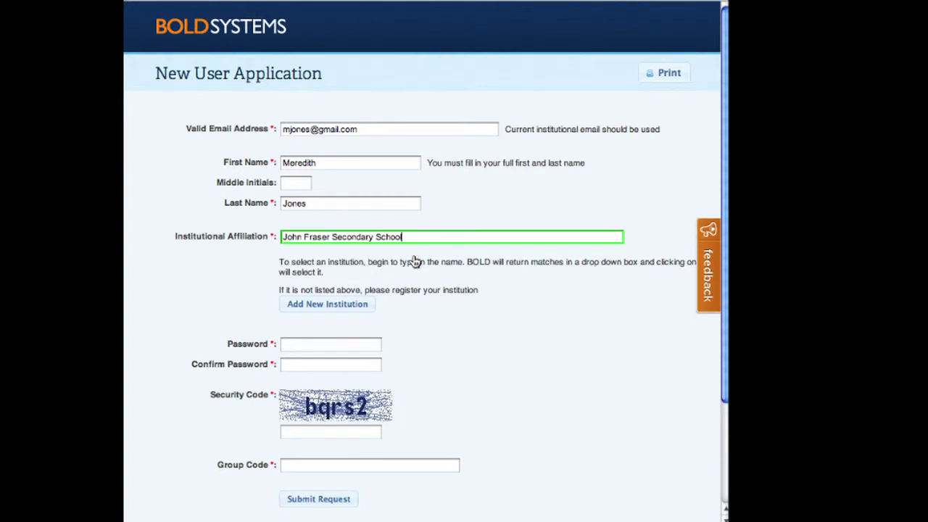
{"action": "left_click", "coordinate": [365, 307]}
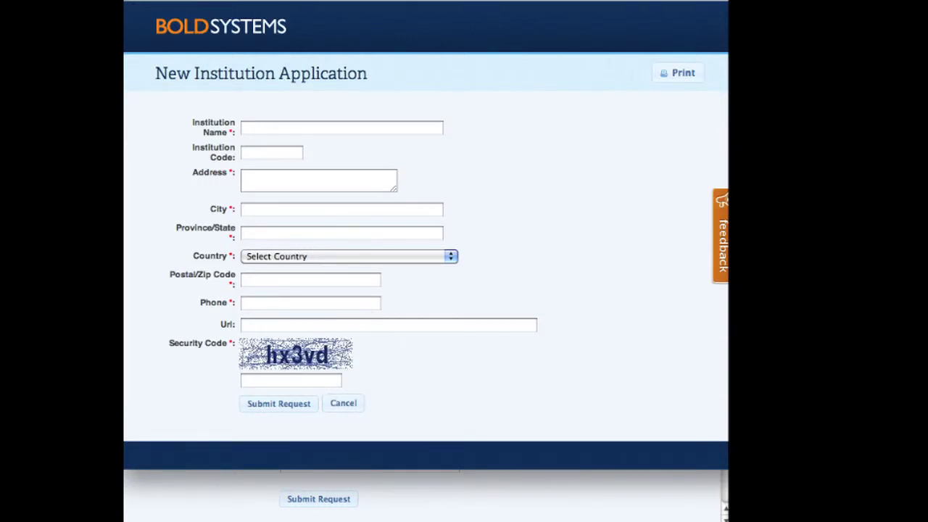
{"action": "key", "text": "Escape"}
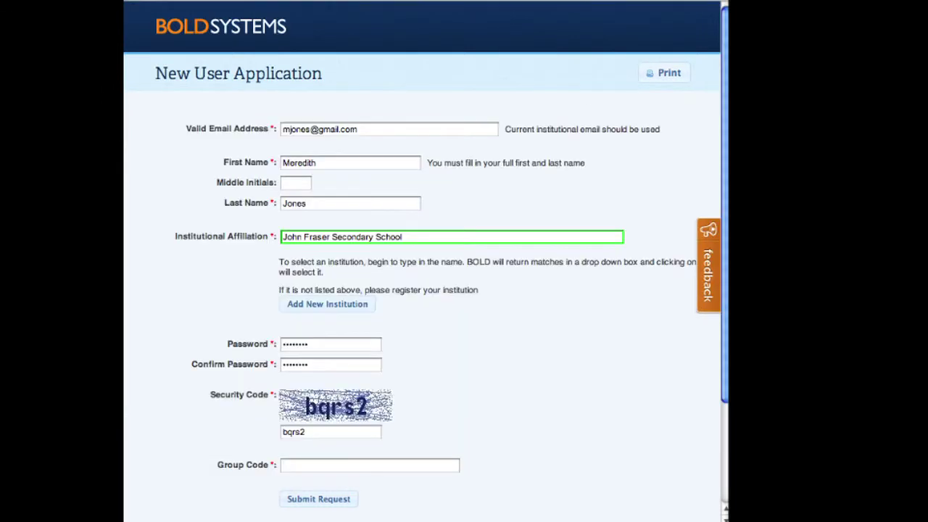
Submit the account request and read the five registration codes in the Welcome to BOLD-SDP! email
{"action": "left_click", "coordinate": [345, 507]}
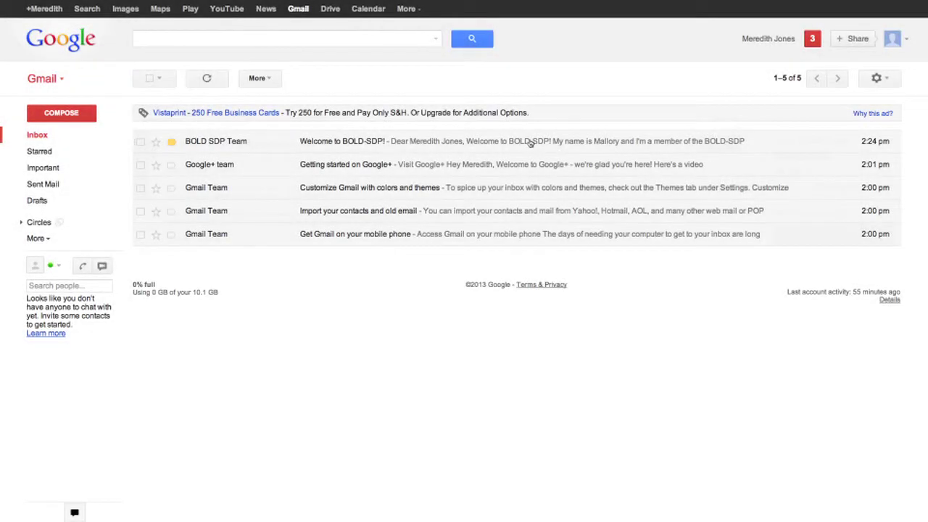
{"action": "left_click", "coordinate": [529, 141]}
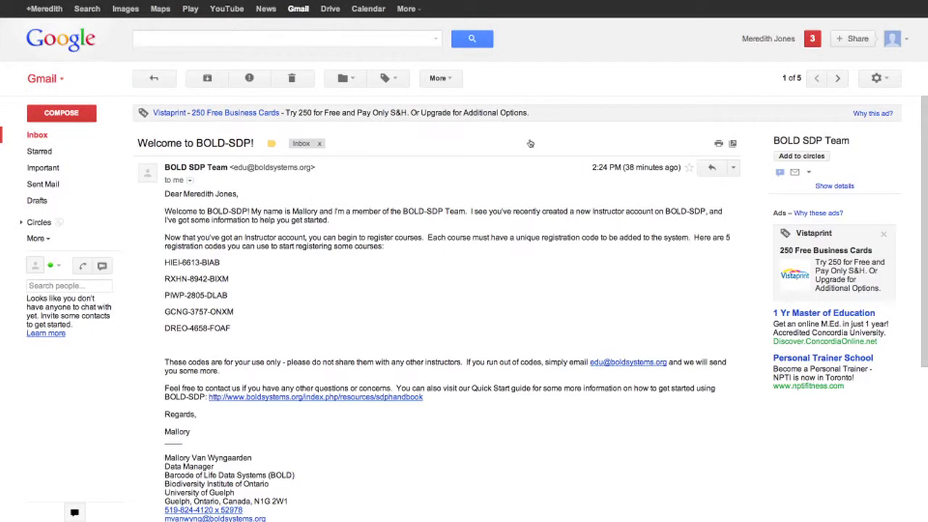
{"action": "scroll", "coordinate": [530, 143], "scroll_direction": "down", "scroll_amount": 1}
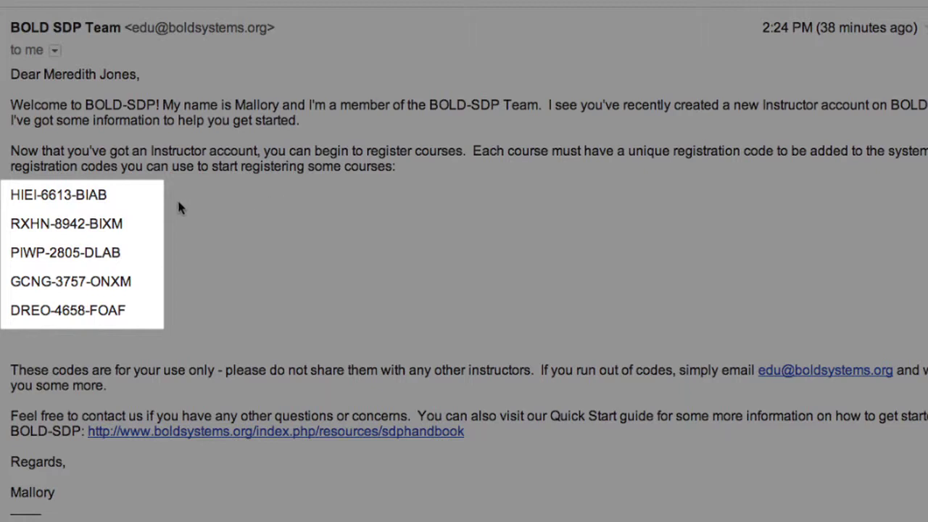
{"action": "scroll", "coordinate": [145, 291], "scroll_direction": "down", "scroll_amount": 1}
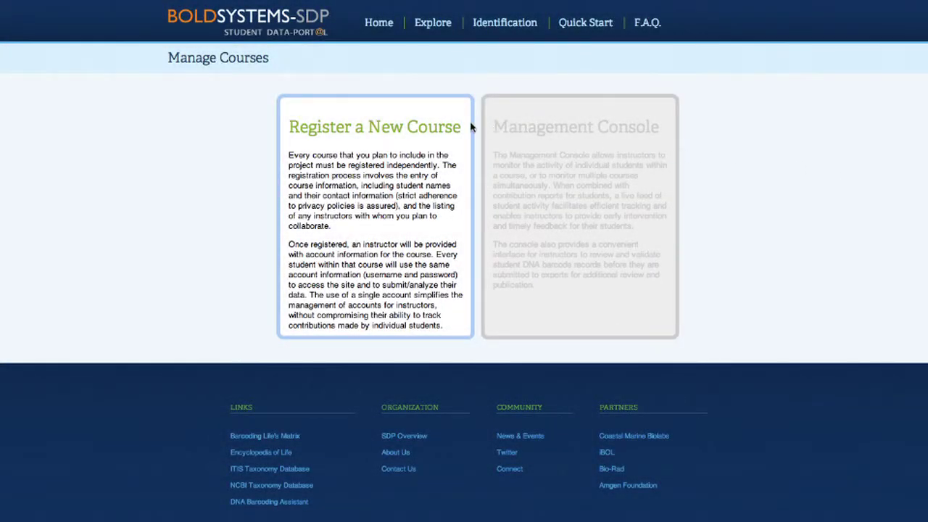
Begin a new course registration and enter the course registration key
{"action": "left_click", "coordinate": [411, 122]}
{"action": "left_click", "coordinate": [534, 118]}
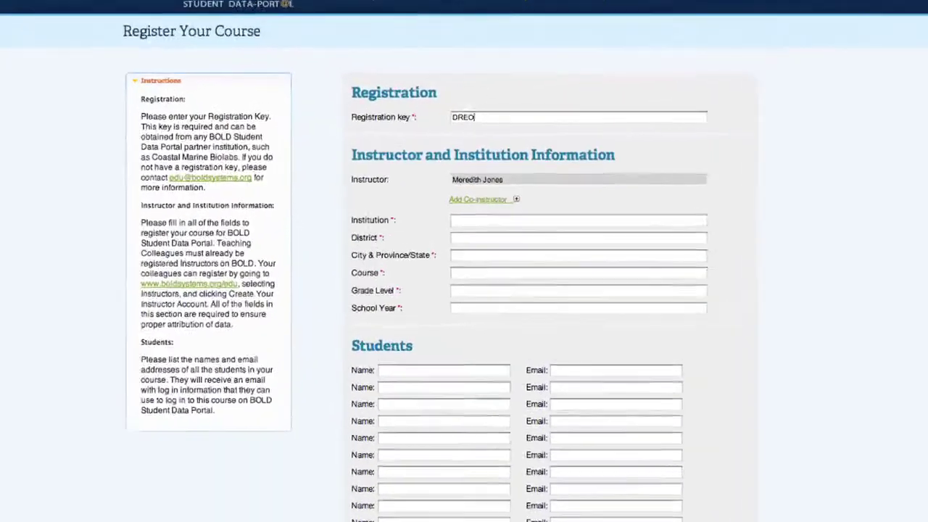
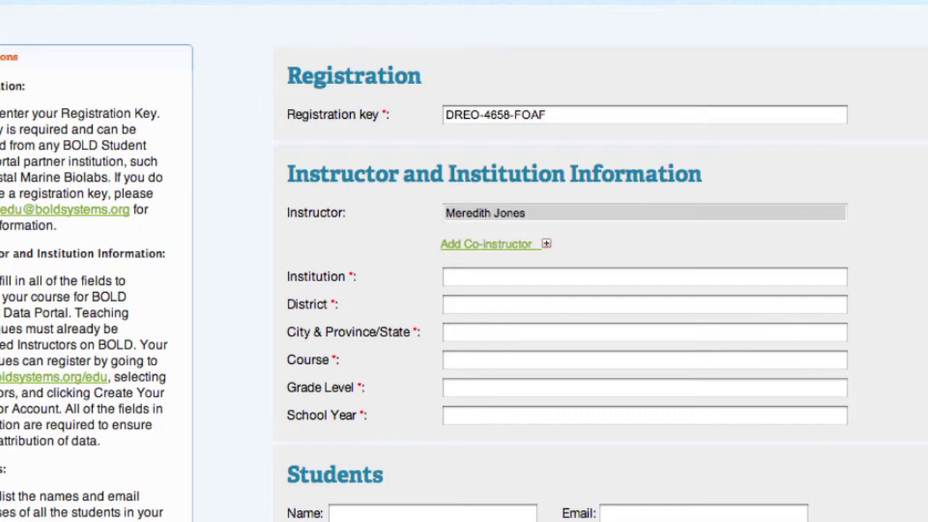
Add a co-instructor entry with the co-instructor's full name and review the course form
{"action": "left_click", "coordinate": [546, 246]}
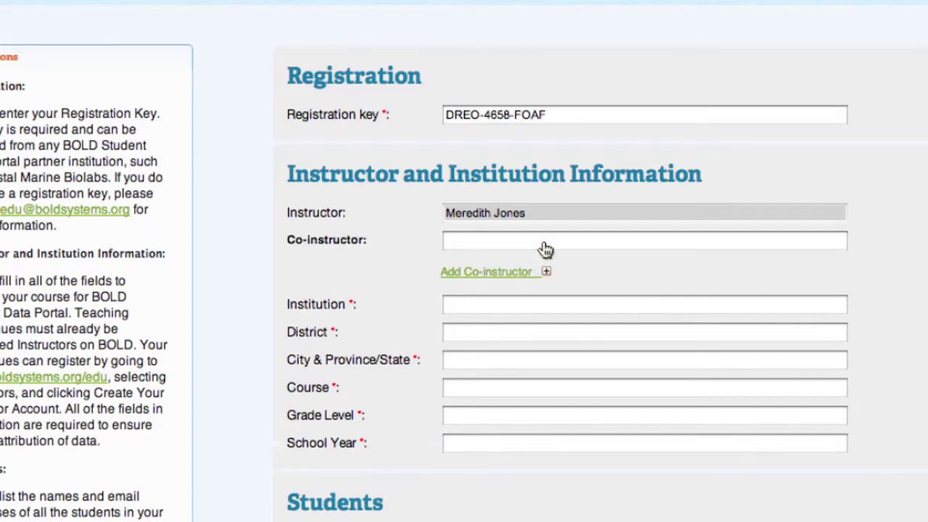
{"action": "left_click", "coordinate": [541, 239]}
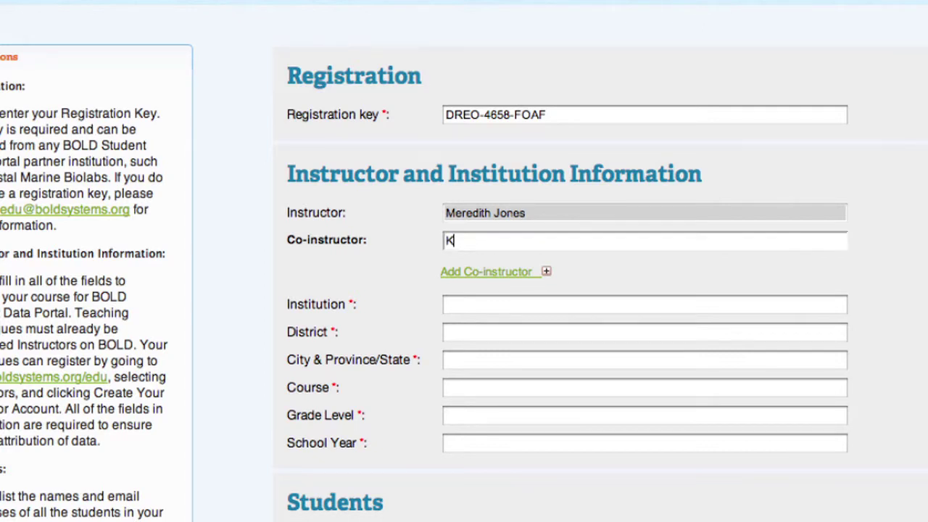
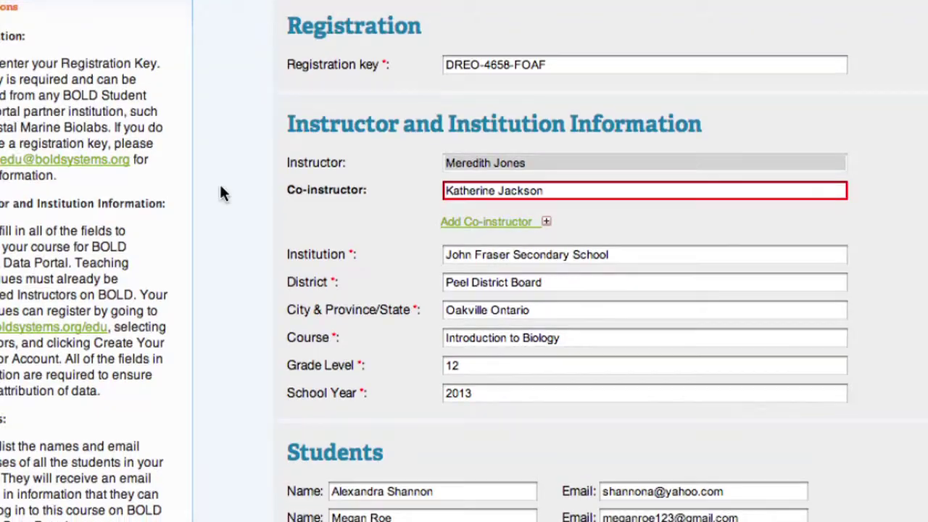
{"action": "scroll", "coordinate": [221, 192], "scroll_direction": "down", "scroll_amount": 3}
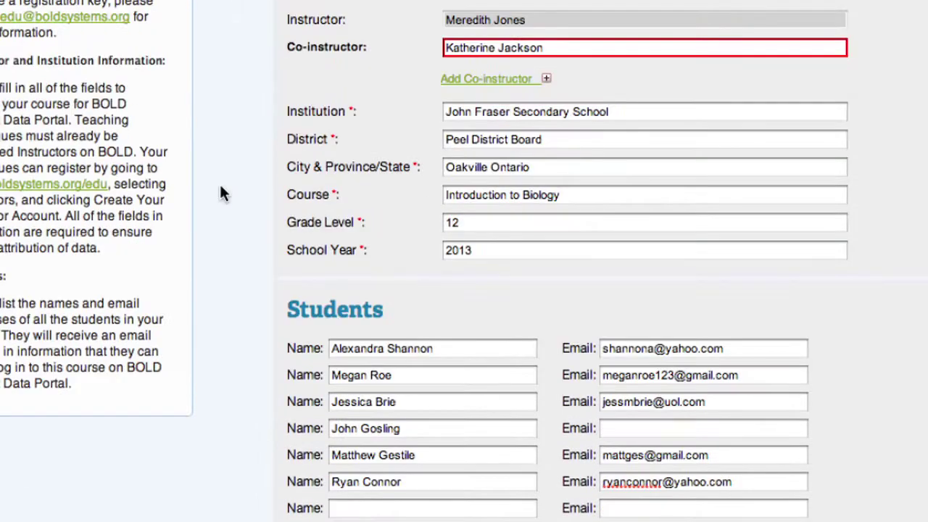
{"action": "scroll", "coordinate": [222, 192], "scroll_direction": "down", "scroll_amount": 1}
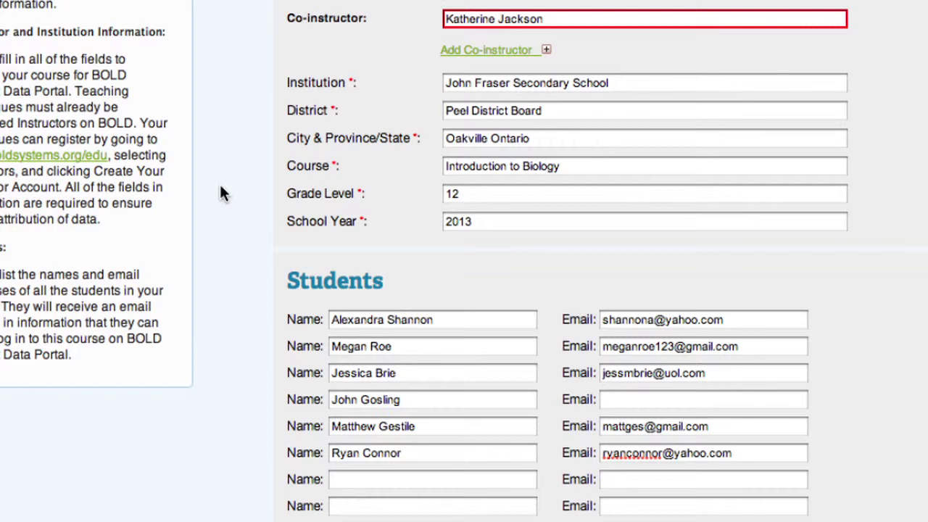
{"action": "scroll", "coordinate": [221, 192], "scroll_direction": "up", "scroll_amount": 5}
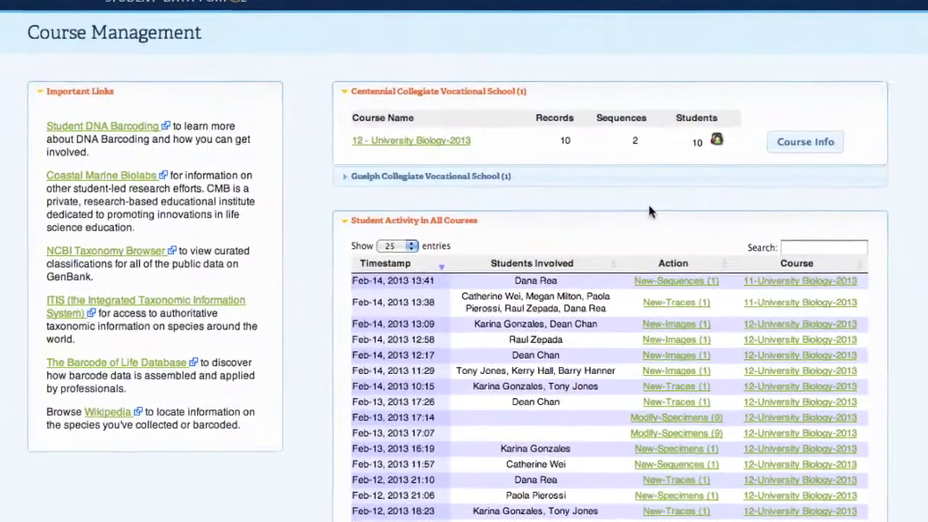
Expand Guelph Collegiate Vocational School and view the 11 - University Biology-2013 course information
{"action": "left_click", "coordinate": [566, 177]}
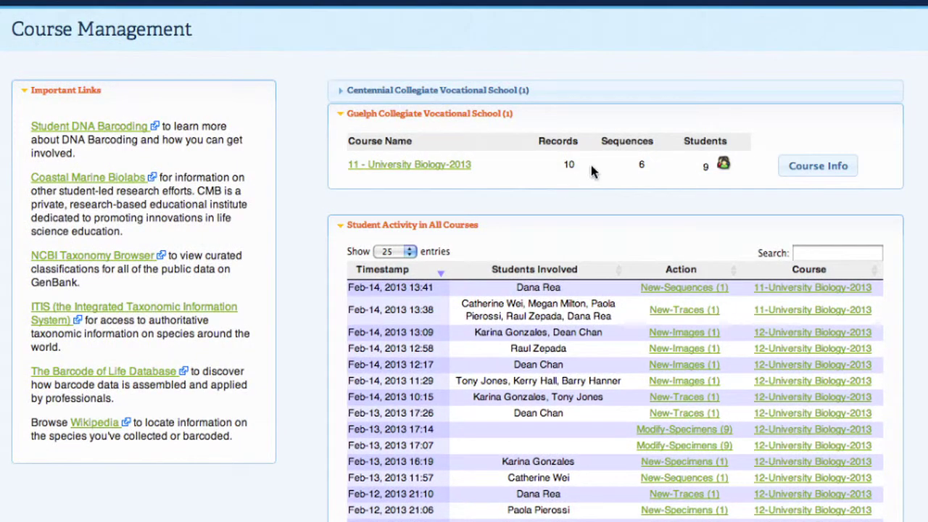
{"action": "left_click", "coordinate": [798, 166]}
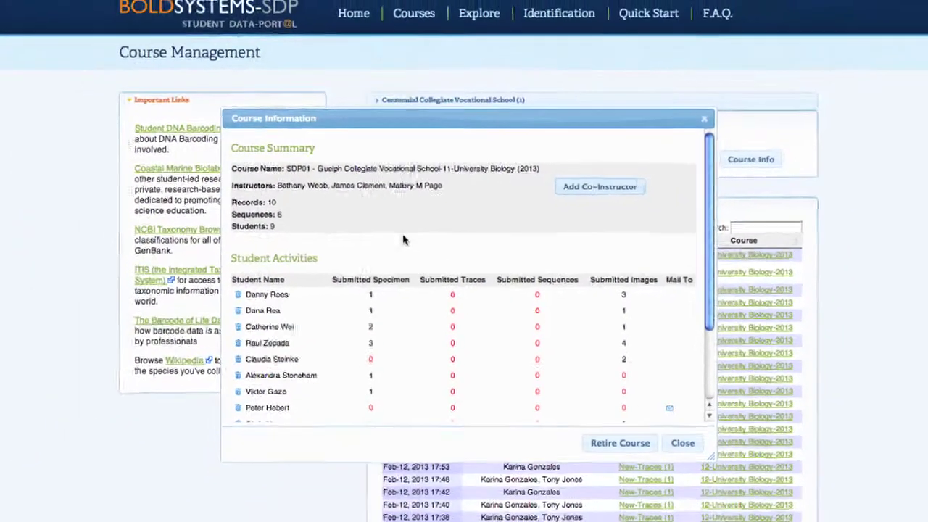
{"action": "scroll", "coordinate": [404, 240], "scroll_direction": "down", "scroll_amount": 2}
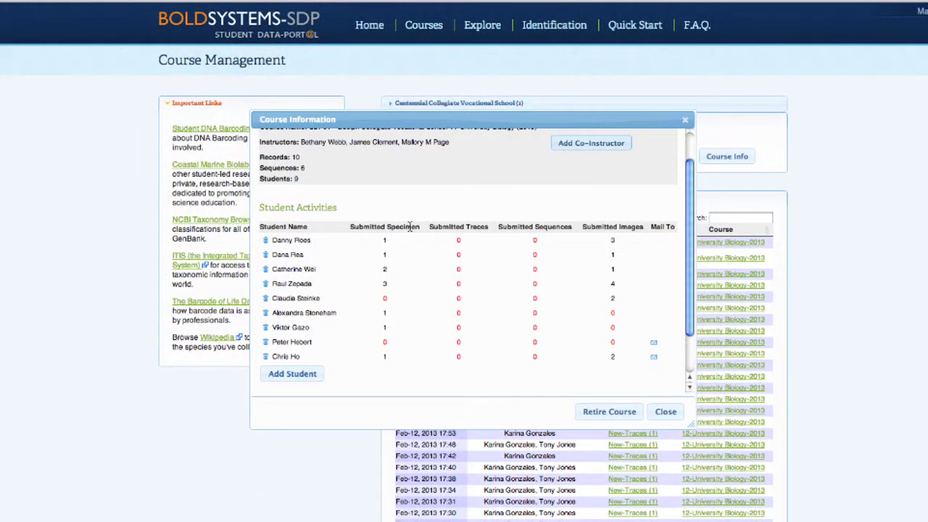
{"action": "scroll", "coordinate": [410, 226], "scroll_direction": "up", "scroll_amount": 2}
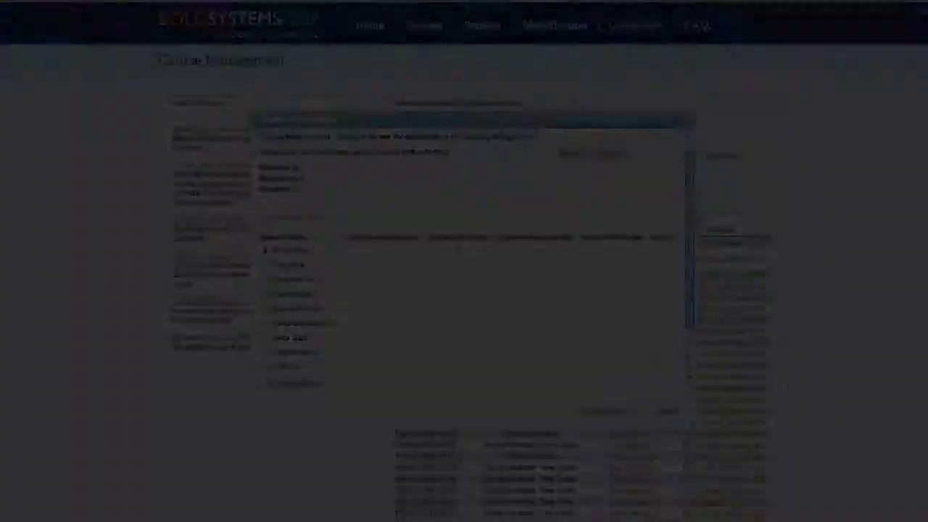